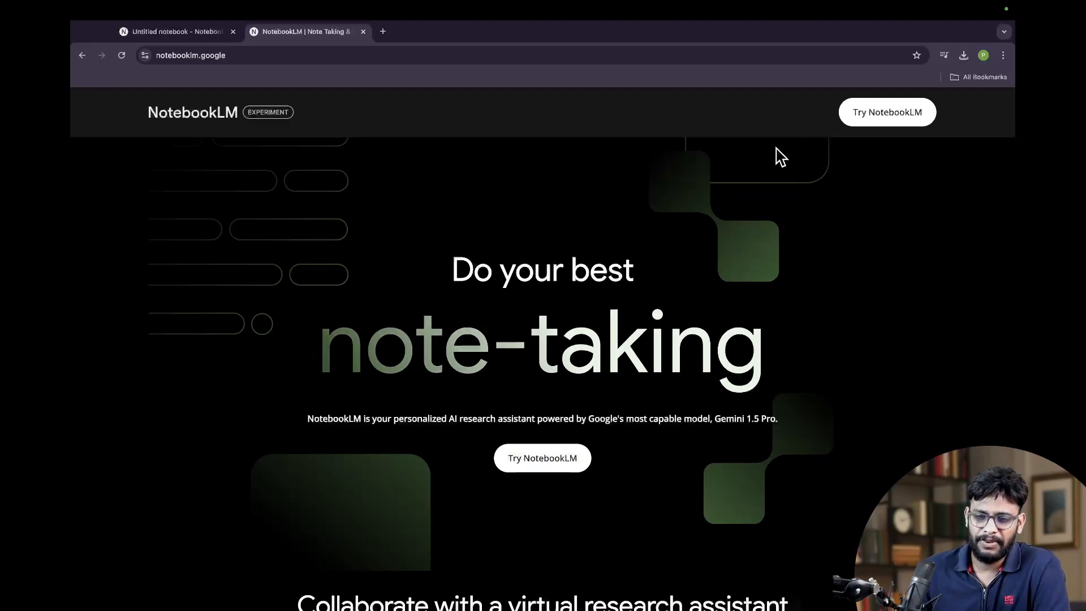
Step: Open the NotebookLM workspace from its home page and view the Introduction to NotebookLM example notebook
left_click(563, 461)
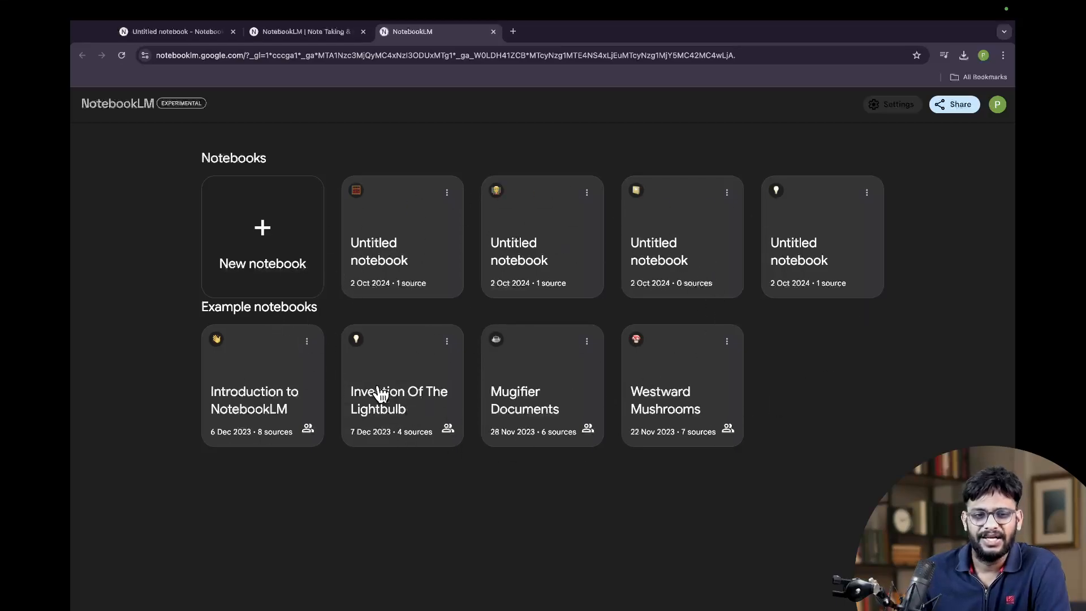
left_click(272, 395)
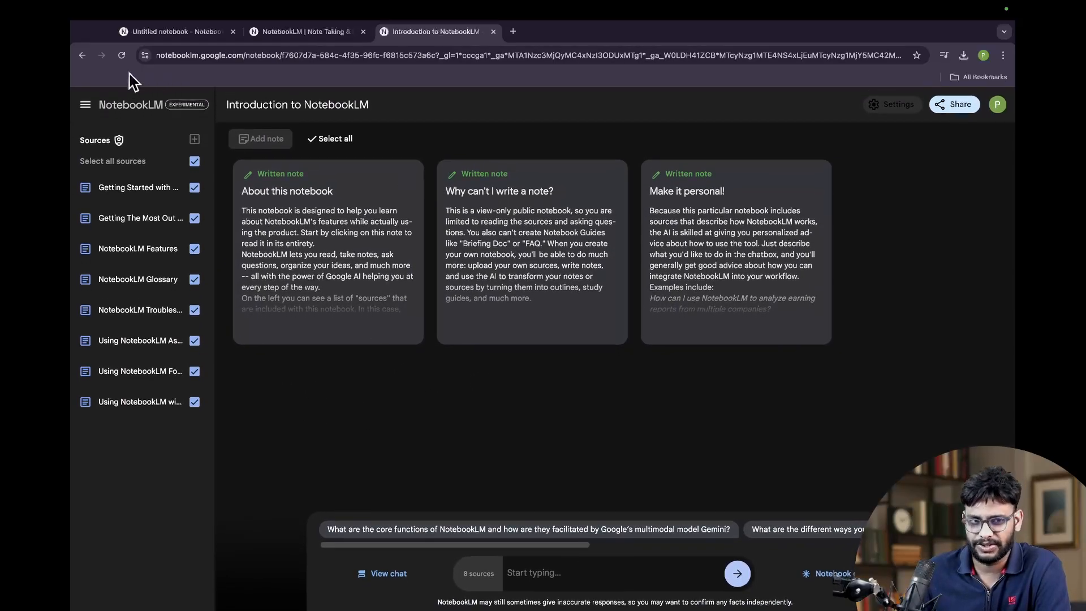
left_click(82, 55)
Step: Create a new notebook and add the Google Docs file operators1 from Drive as its source
left_click(265, 219)
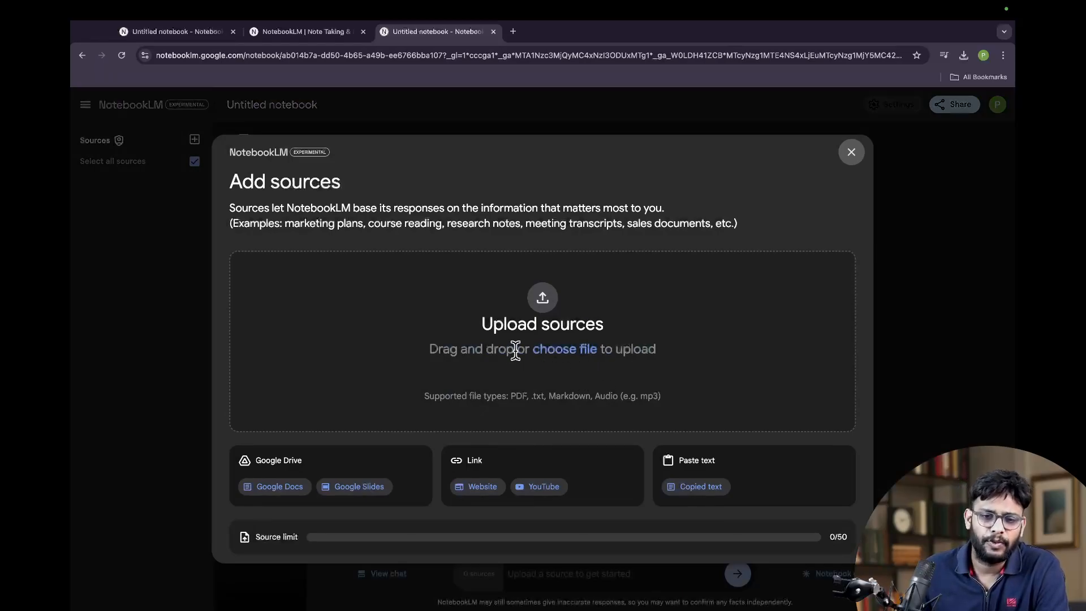
left_click_drag(526, 351, 598, 362)
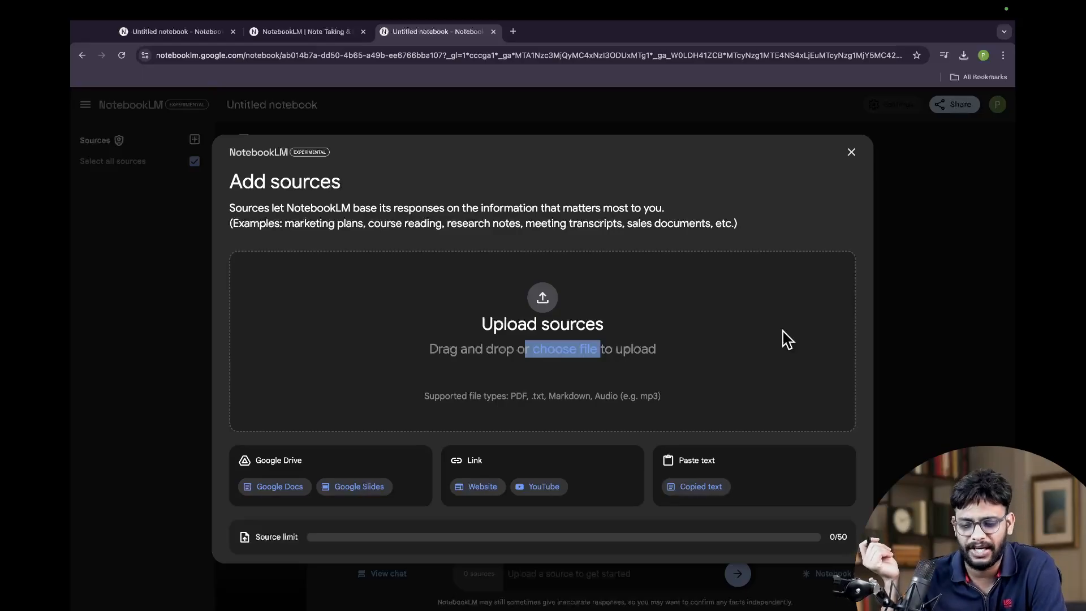
left_click(755, 331)
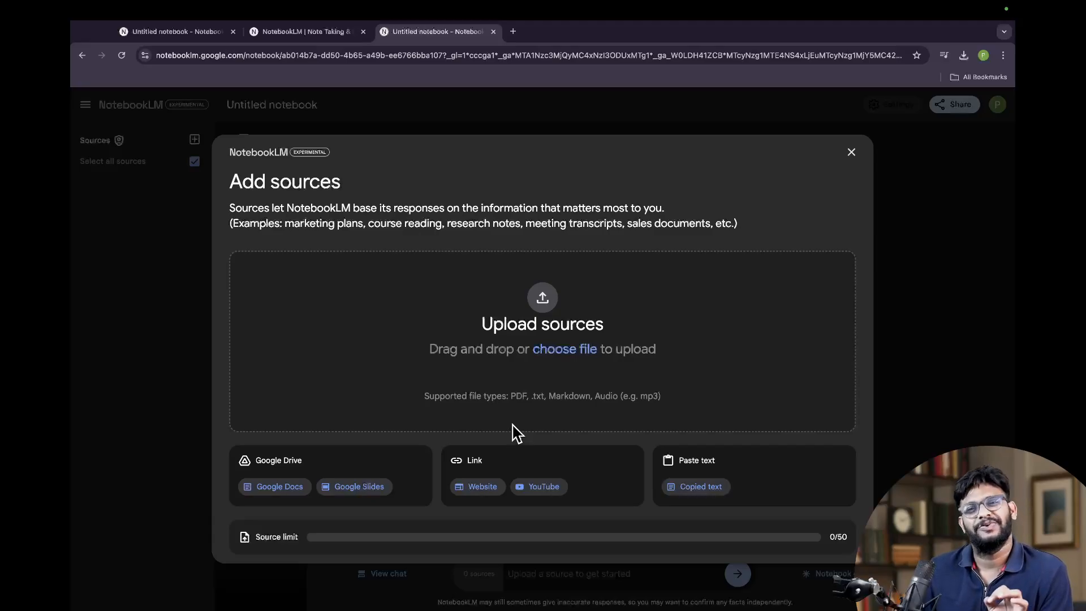
left_click(268, 488)
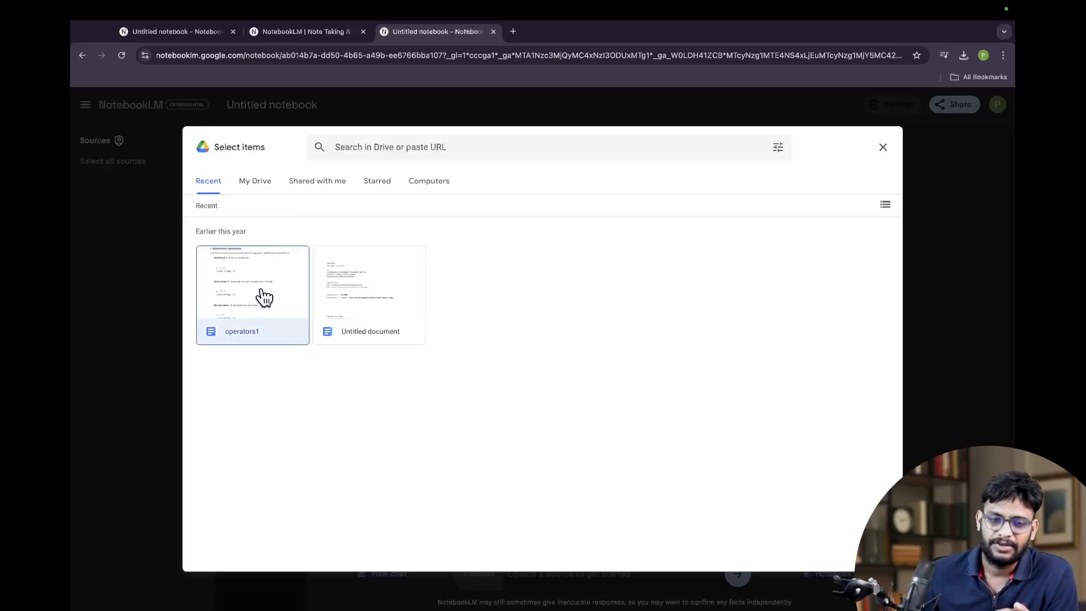
left_click(265, 326)
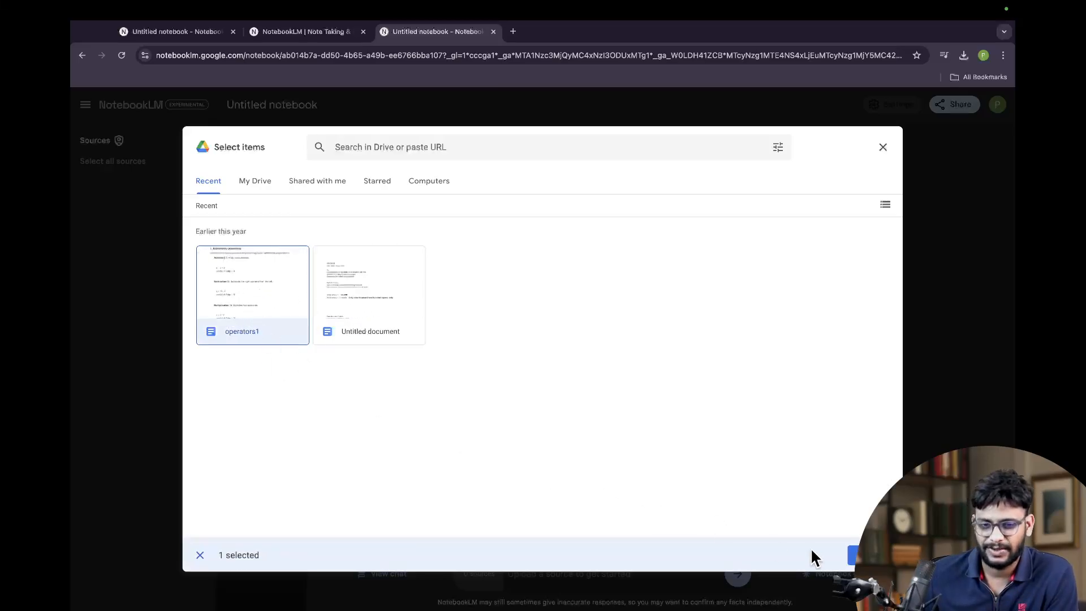
left_click(855, 553)
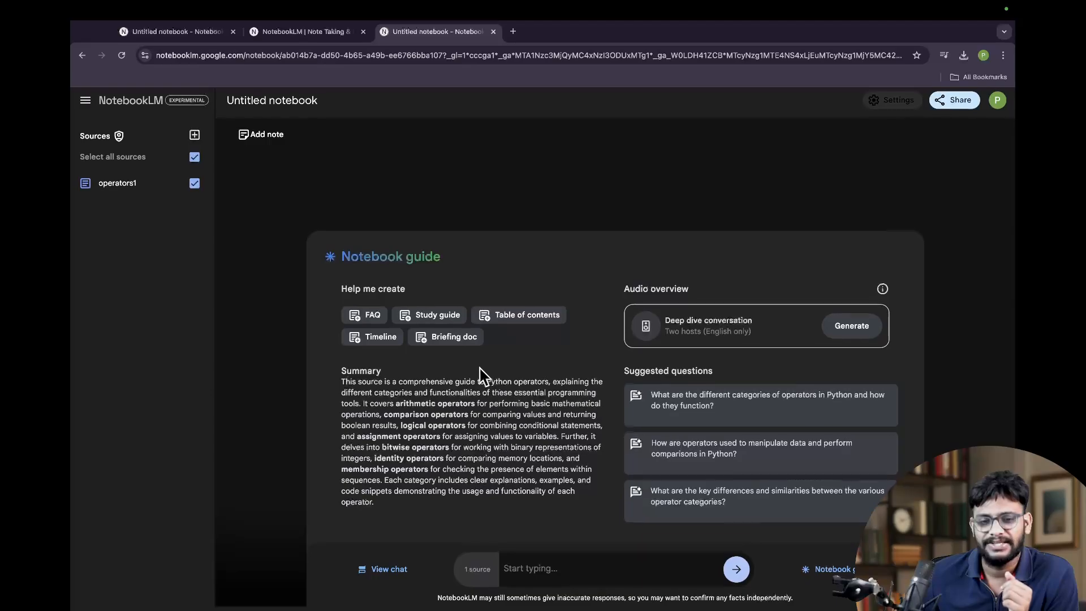
Step: Examine the source summary in the notebook guide and check the notebook's chat view
left_click_drag(400, 368, 335, 377)
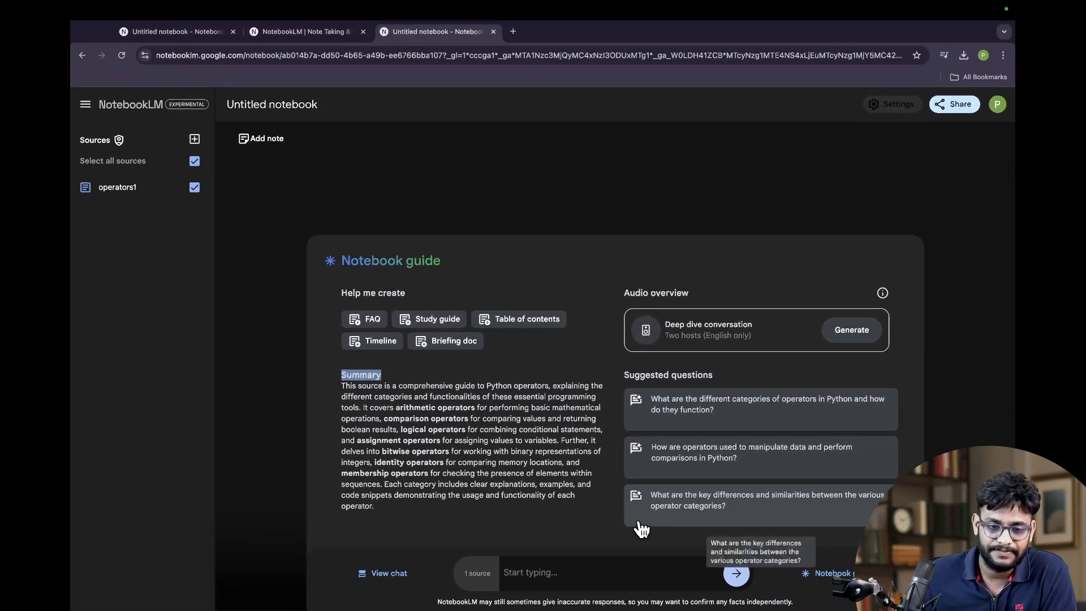
left_click(577, 578)
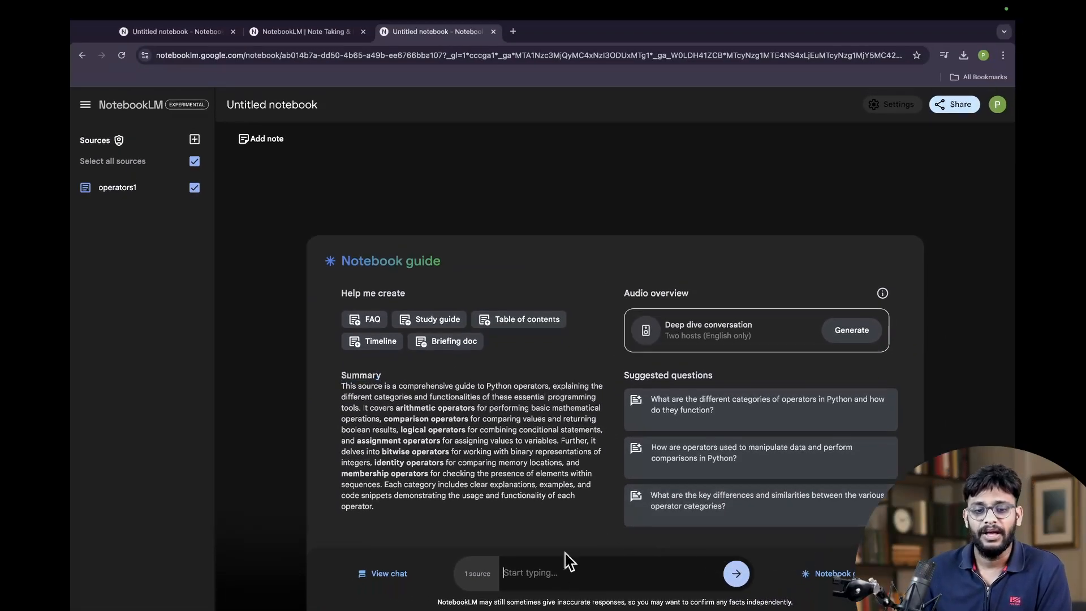
left_click(399, 576)
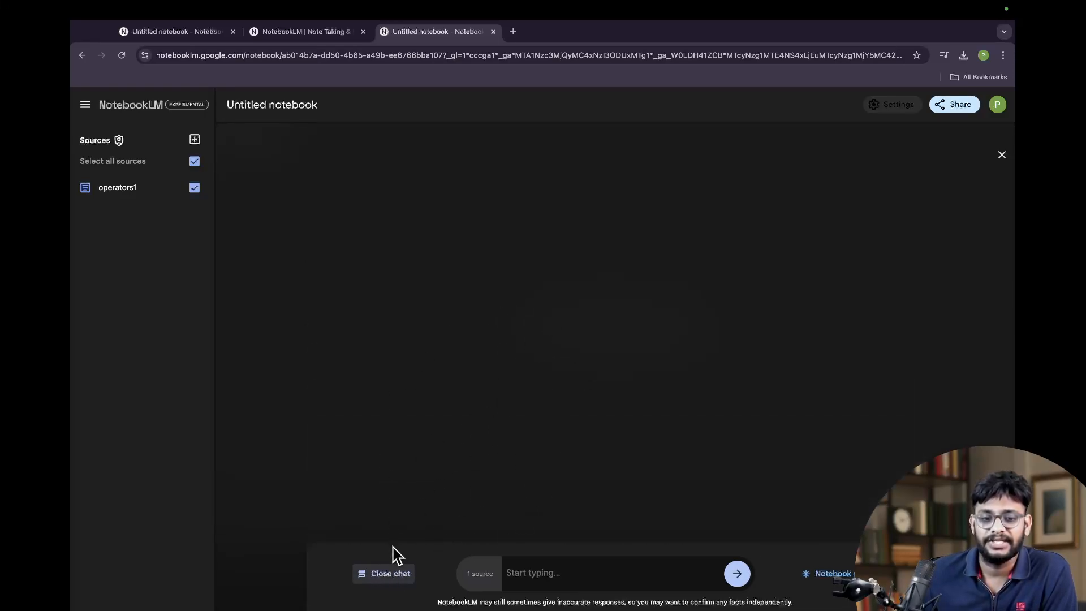
left_click(395, 575)
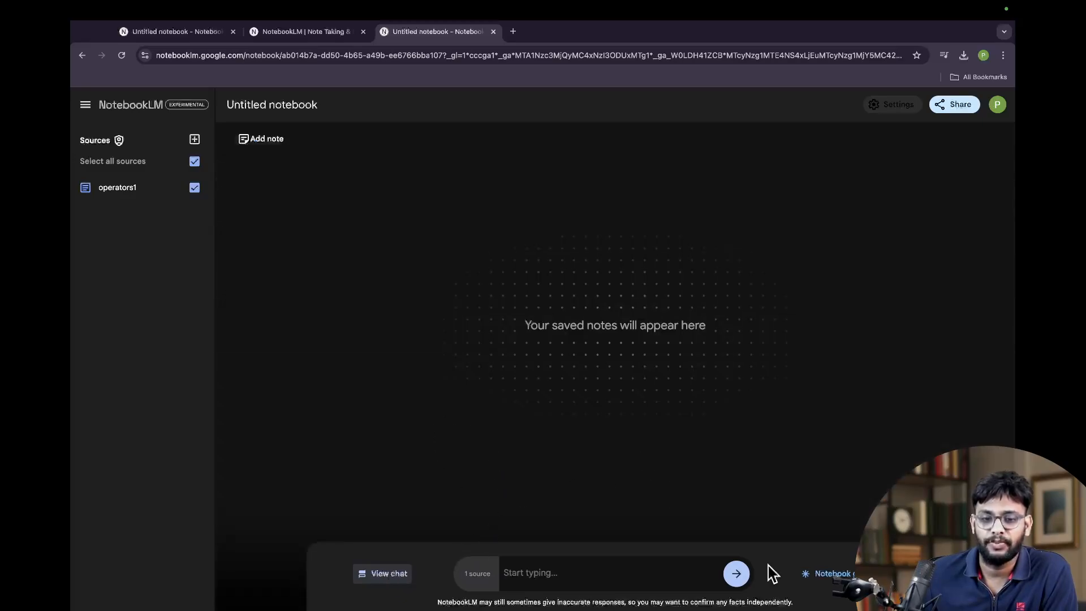
Step: Generate a study guide from the notebook guide and read through its quiz, answer key, essay questions and glossary
left_click(830, 574)
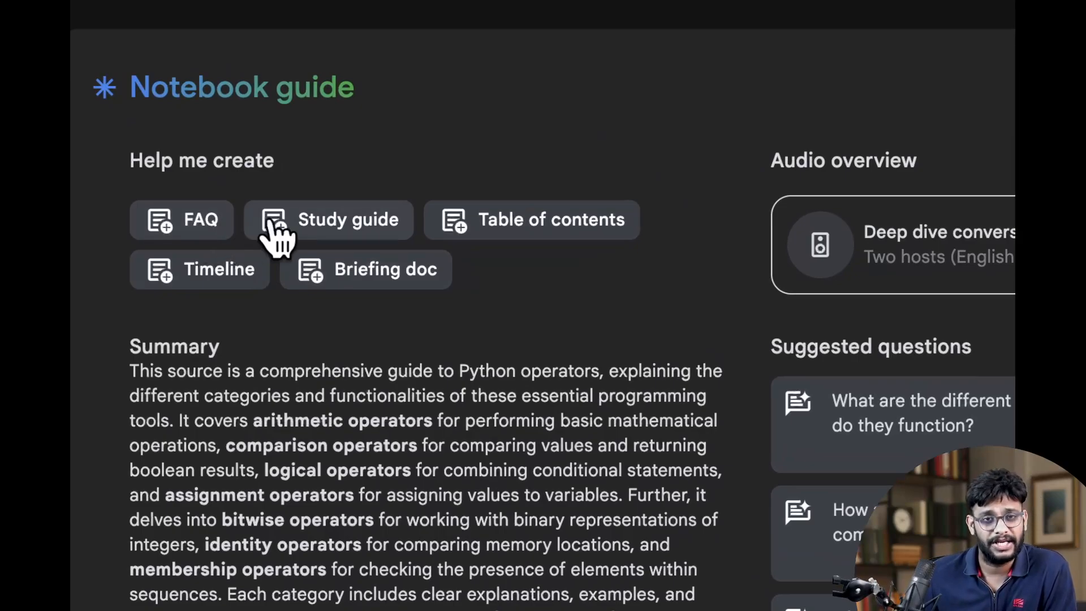
left_click(322, 227)
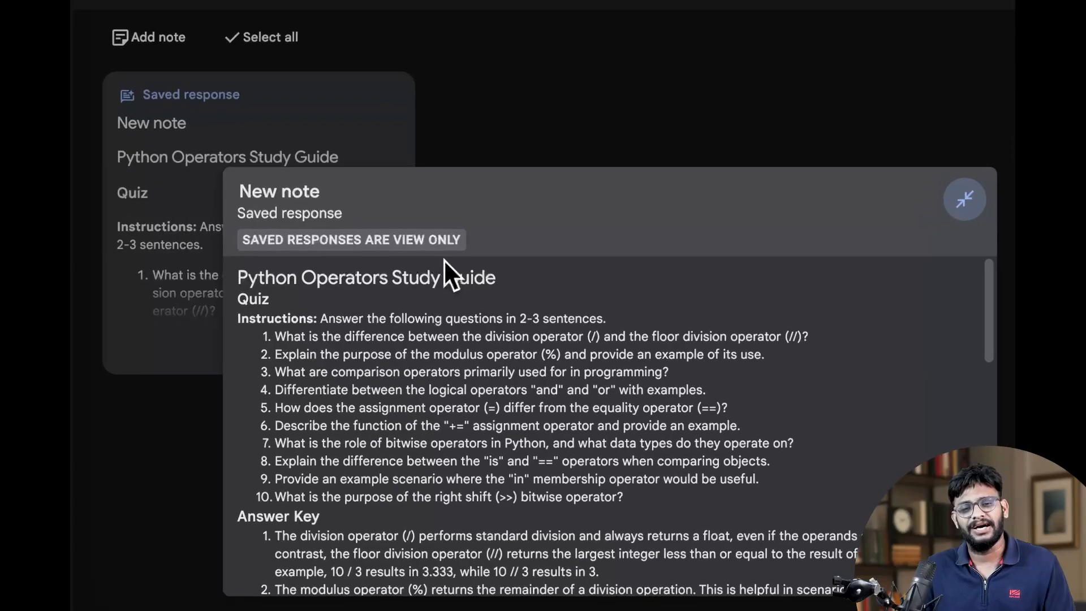
left_click_drag(624, 497, 292, 318)
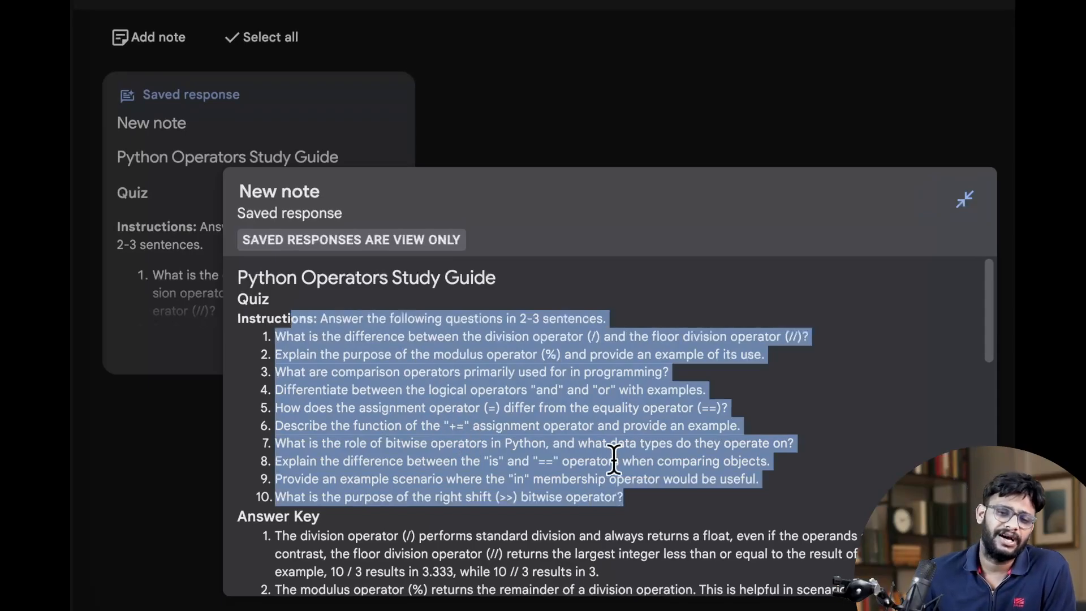
left_click(654, 491)
scroll(656, 488, "down", 4)
scroll(657, 488, "down", 6)
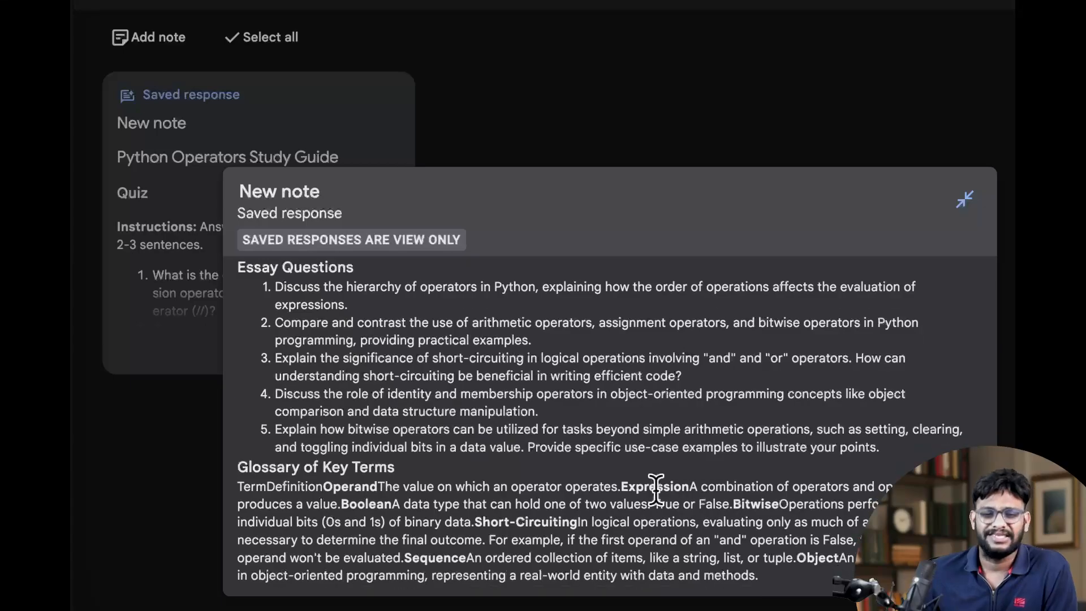
scroll(656, 487, "up", 10)
scroll(656, 491, "up", 1)
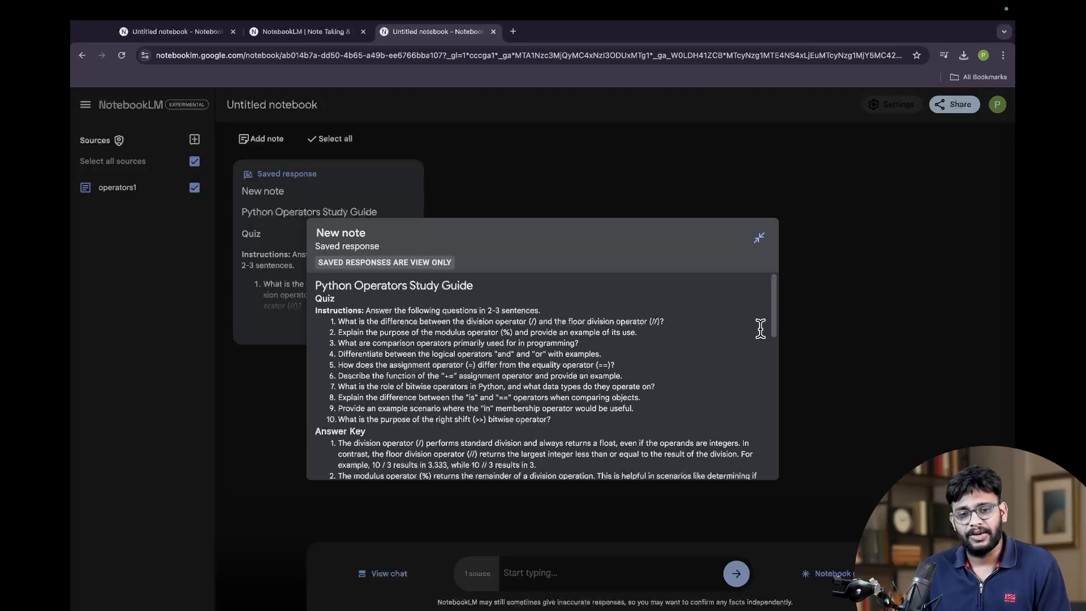
left_click(1061, 366)
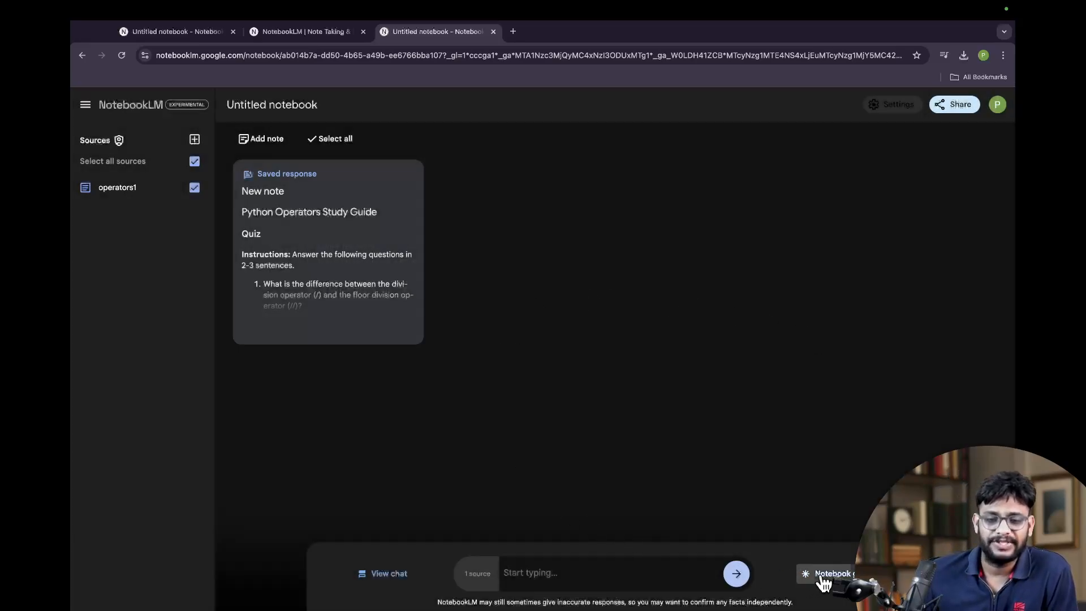
Step: Generate a briefing doc from the notebook guide and read through its sections on Python operators
left_click(820, 574)
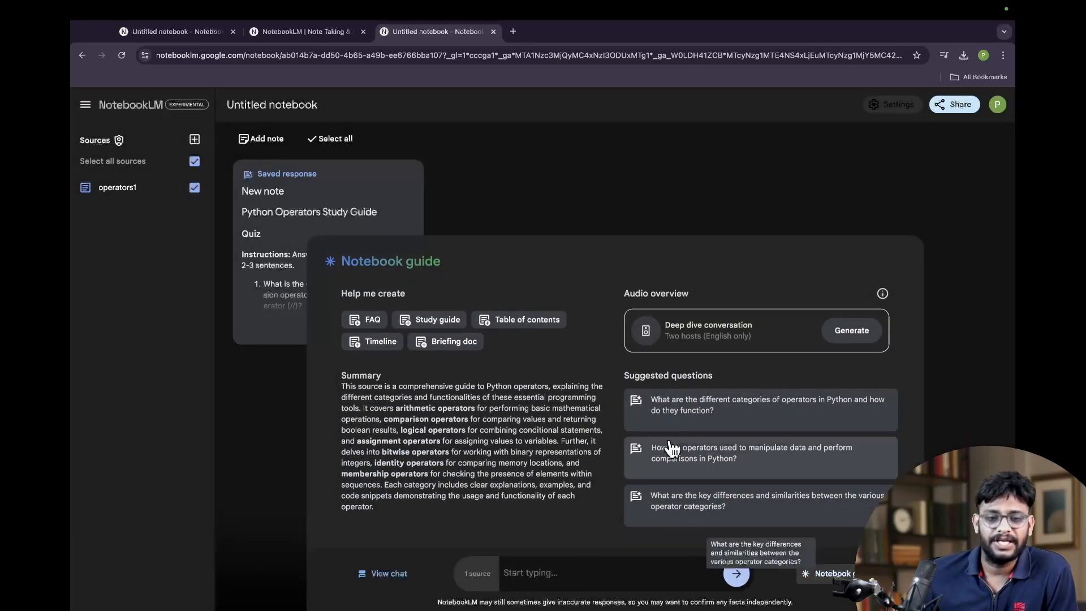
left_click(456, 341)
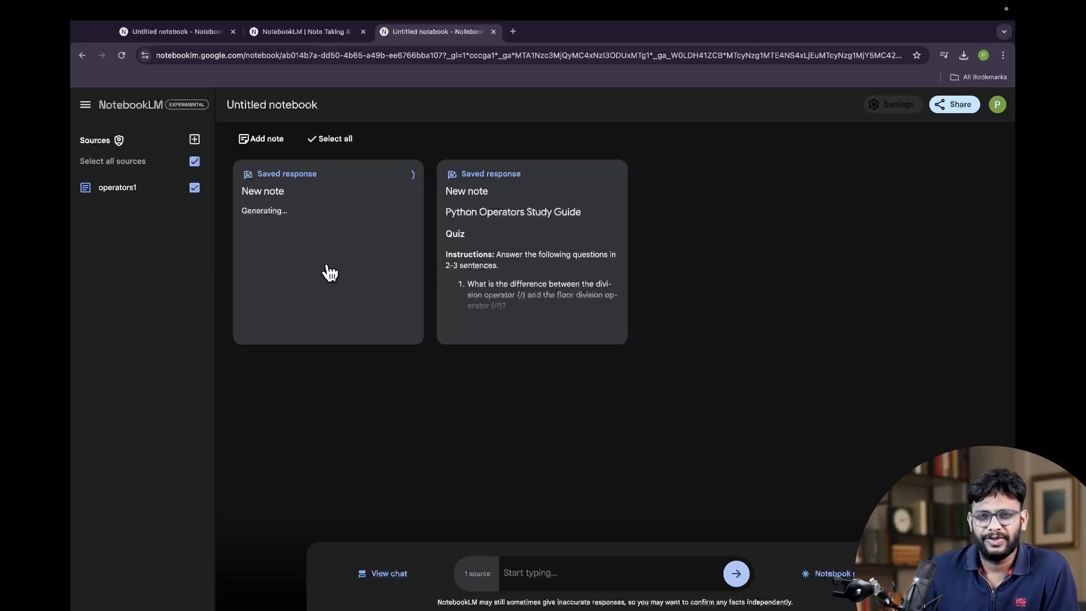
left_click(327, 263)
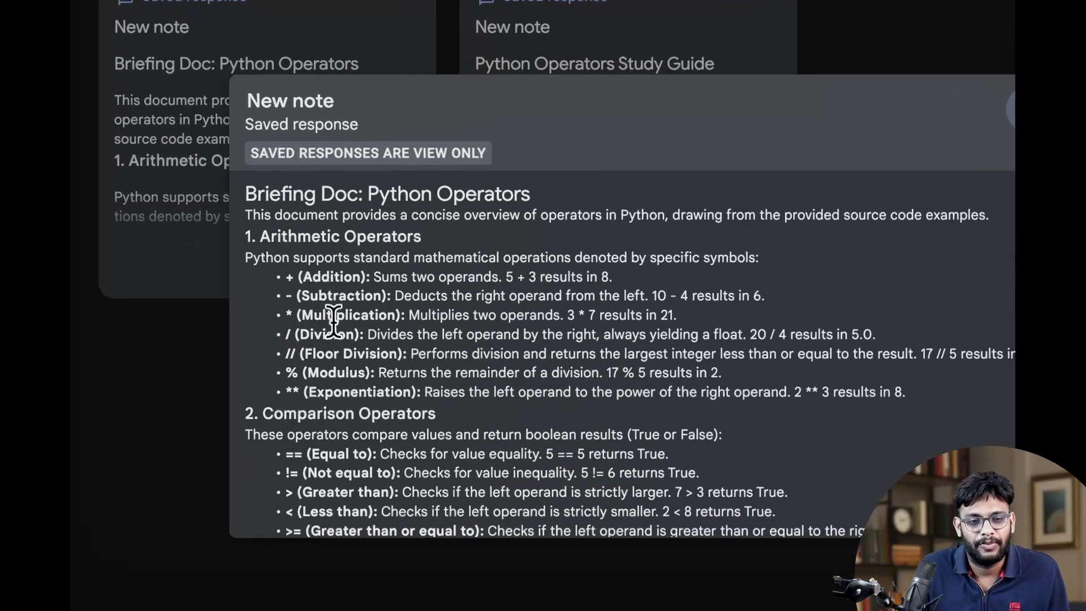
left_click_drag(923, 395, 298, 277)
scroll(367, 341, "down", 5)
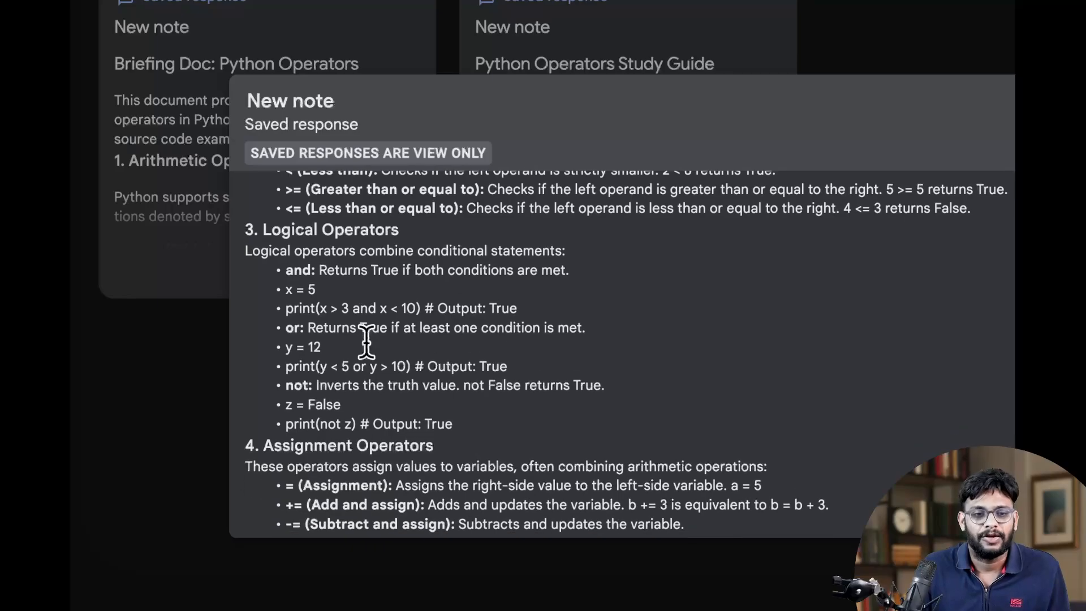
scroll(366, 342, "down", 6)
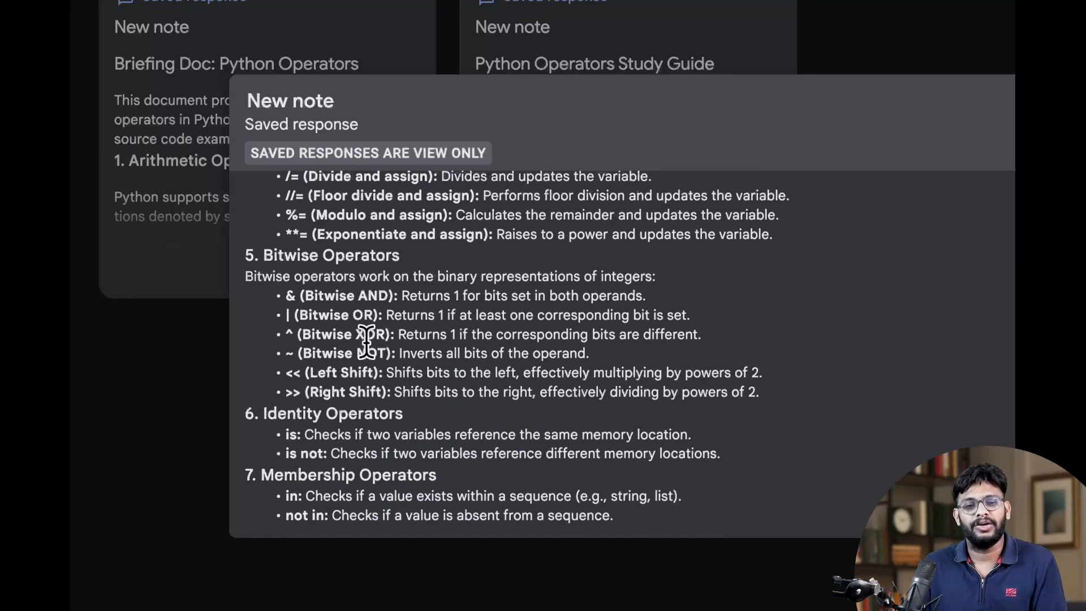
scroll(366, 341, "up", 11)
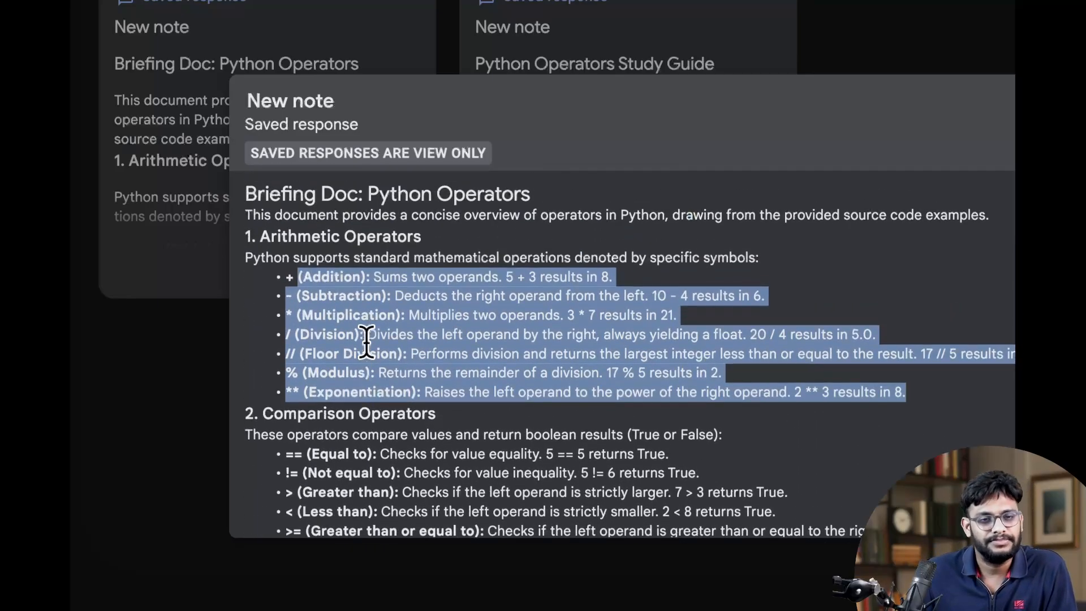
left_click(567, 195)
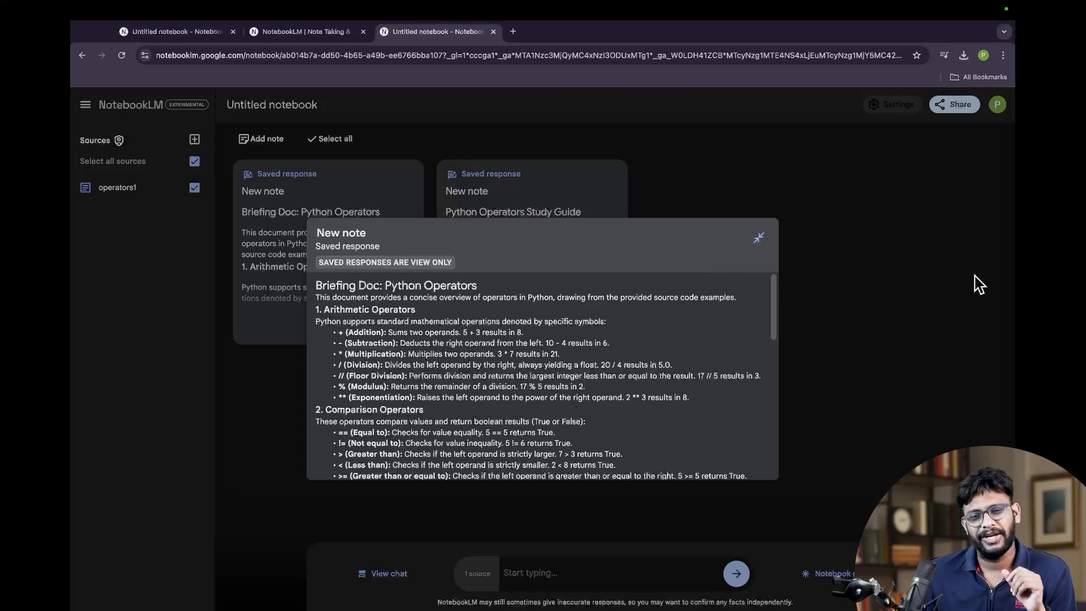
left_click(860, 284)
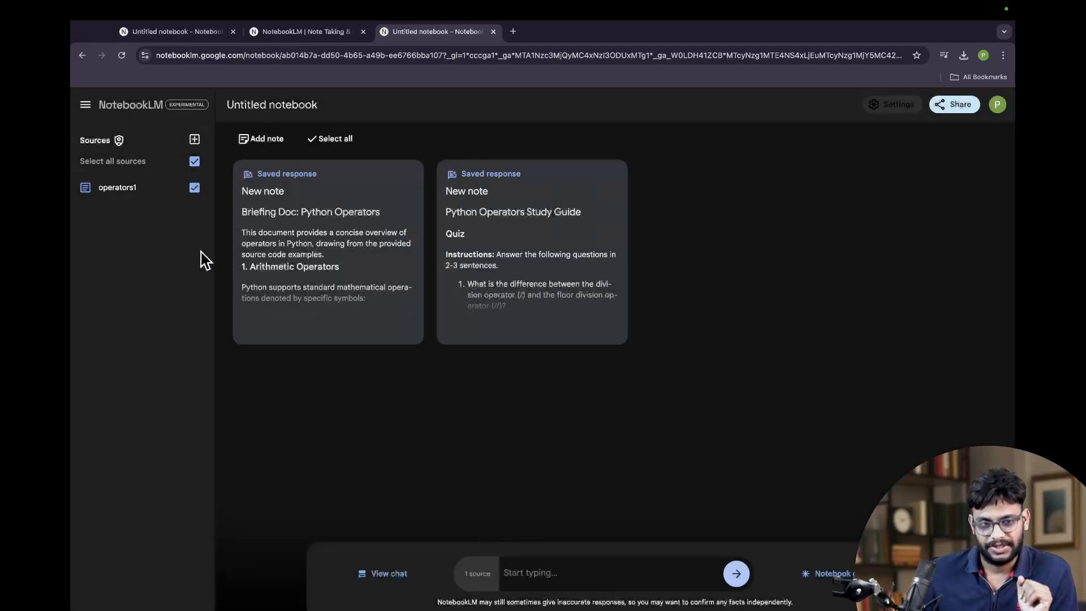
Step: Create another new notebook from the NotebookLM home page and open the YouTube URL source form to read its import notes
left_click(314, 34)
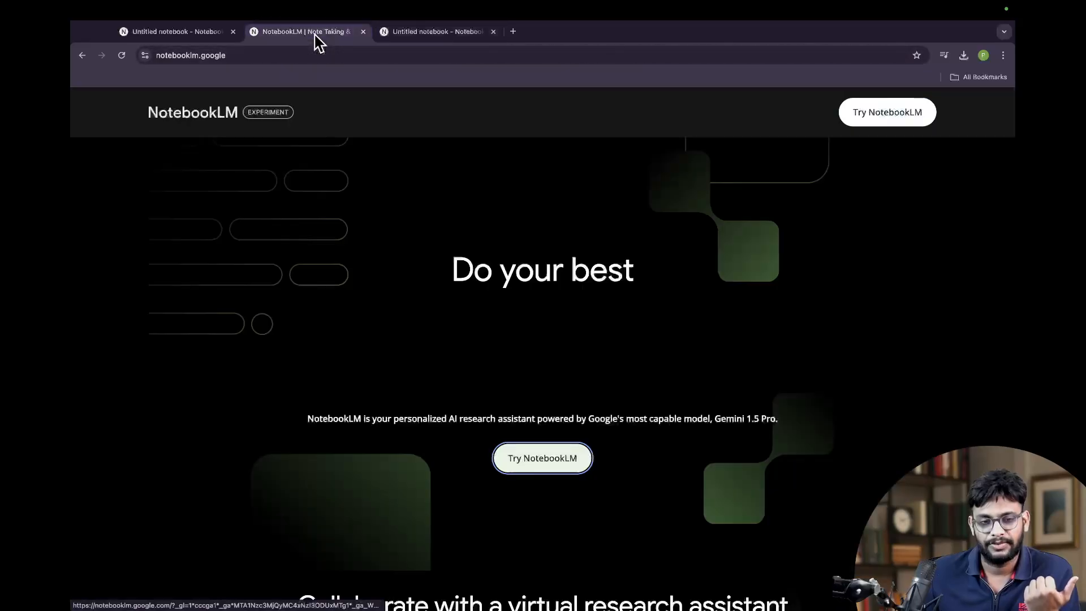
left_click(532, 462)
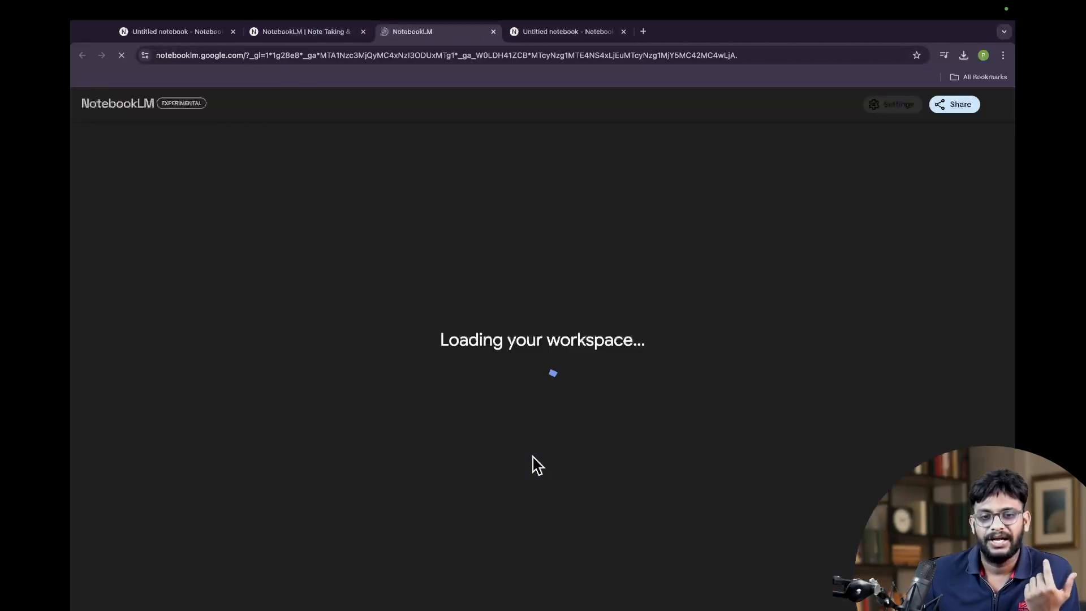
left_click(252, 262)
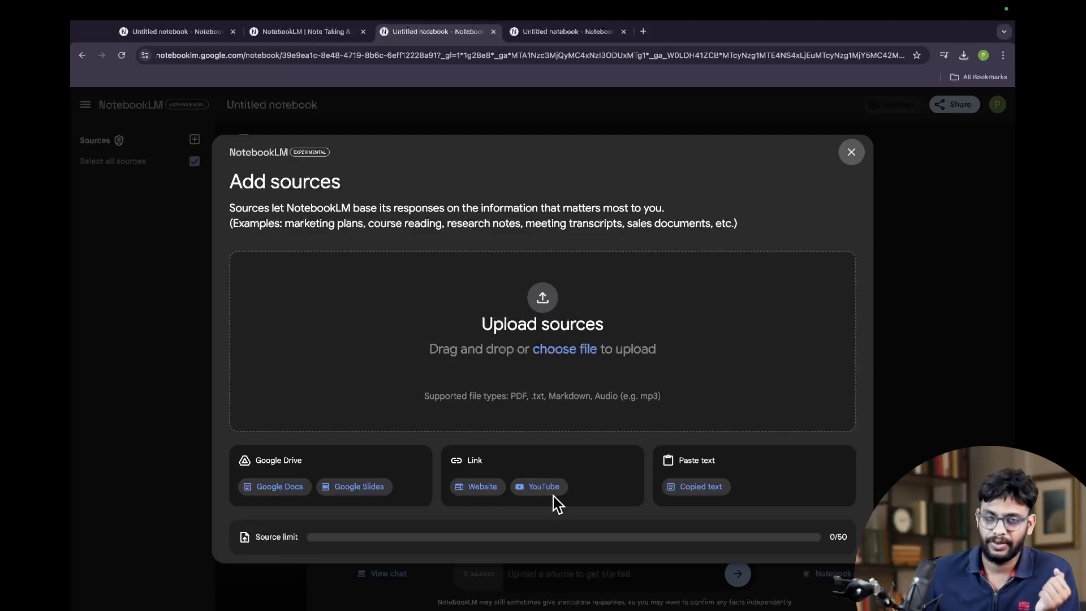
left_click(537, 489)
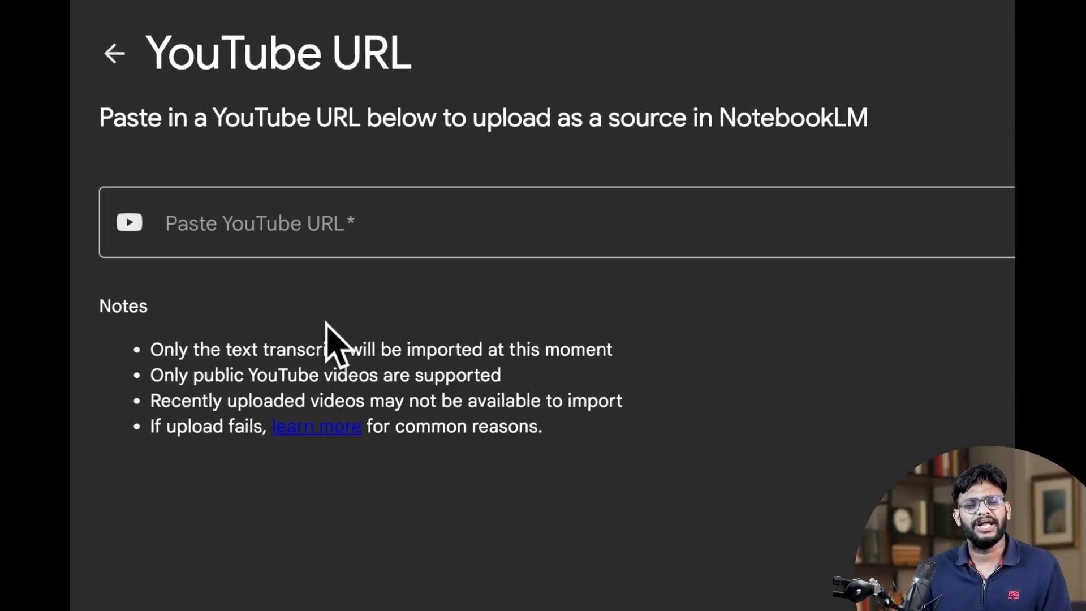
left_click_drag(211, 349, 598, 354)
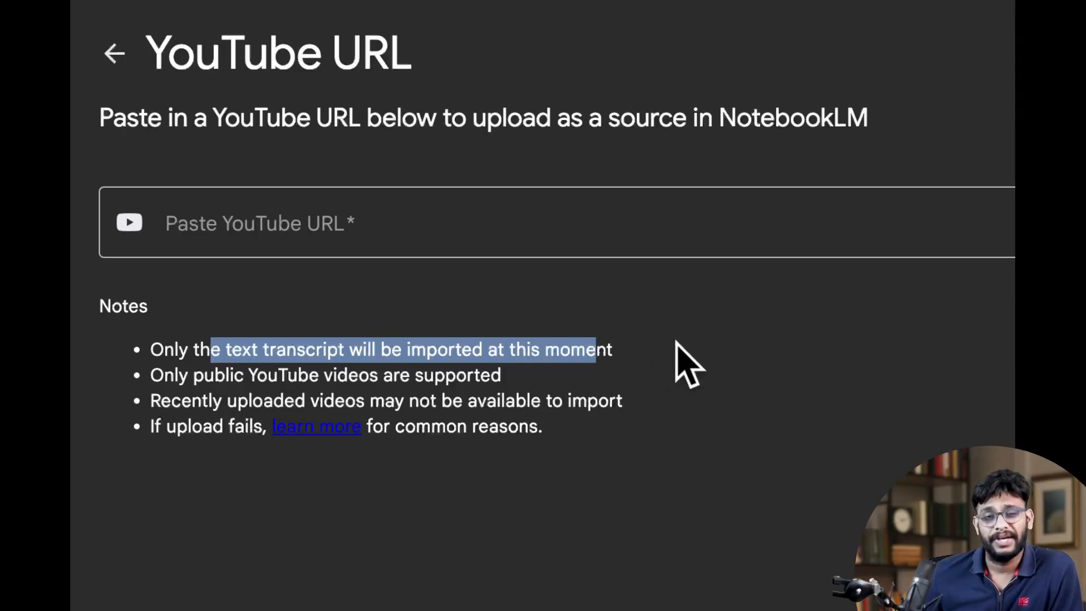